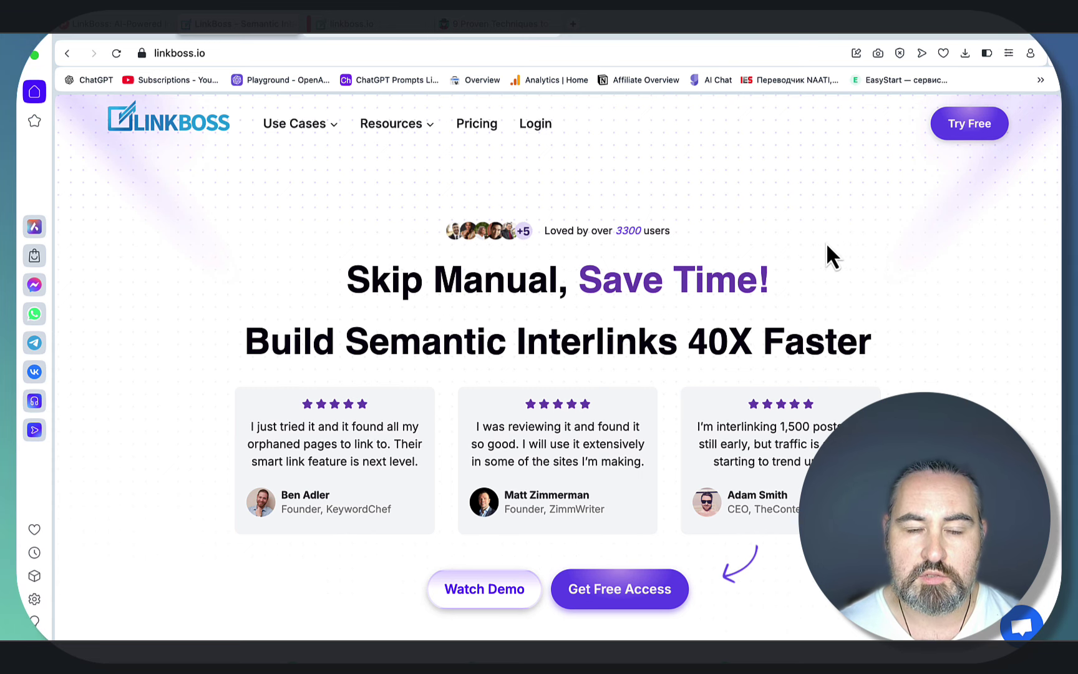
Cycle through the homepage testimonials, then view LinkBoss's Product Hunt reviews (5/5 from 21 reviews).
{"action": "scroll", "coordinate": [826, 242], "scroll_direction": "down", "scroll_amount": 15}
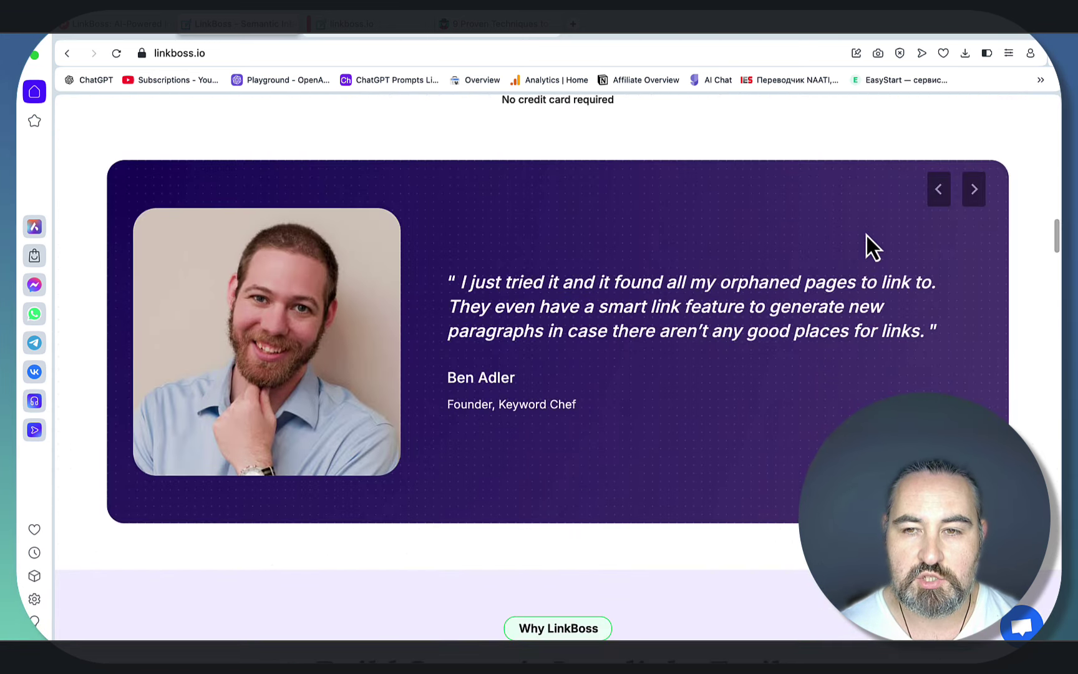
{"action": "left_click", "coordinate": [976, 195]}
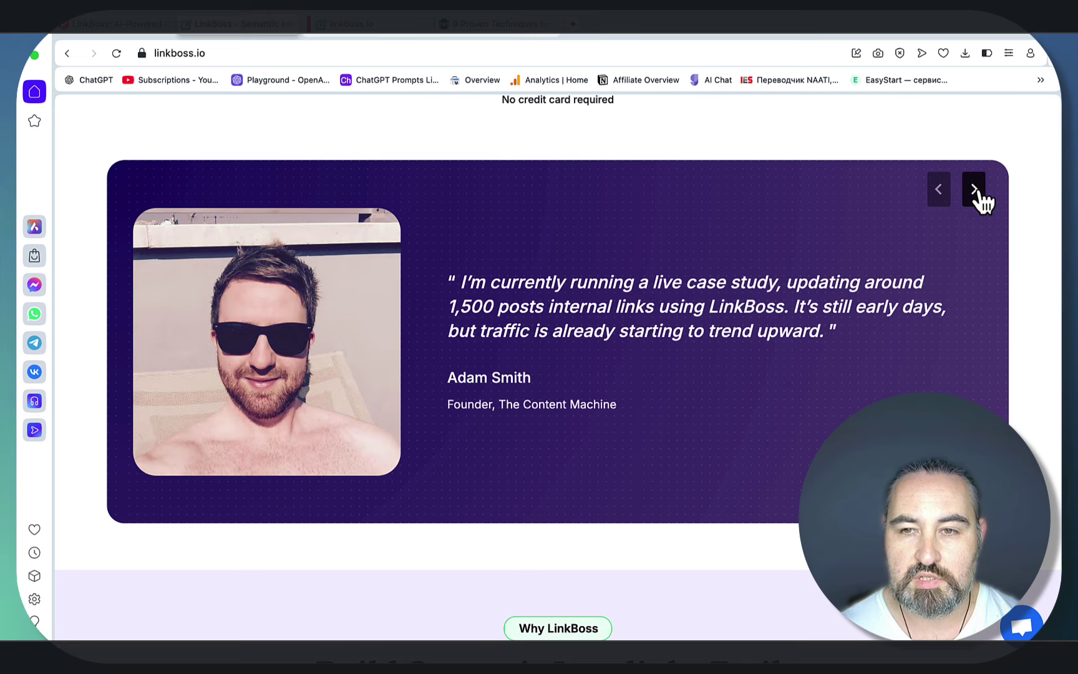
{"action": "left_click", "coordinate": [941, 198]}
{"action": "left_click", "coordinate": [940, 199]}
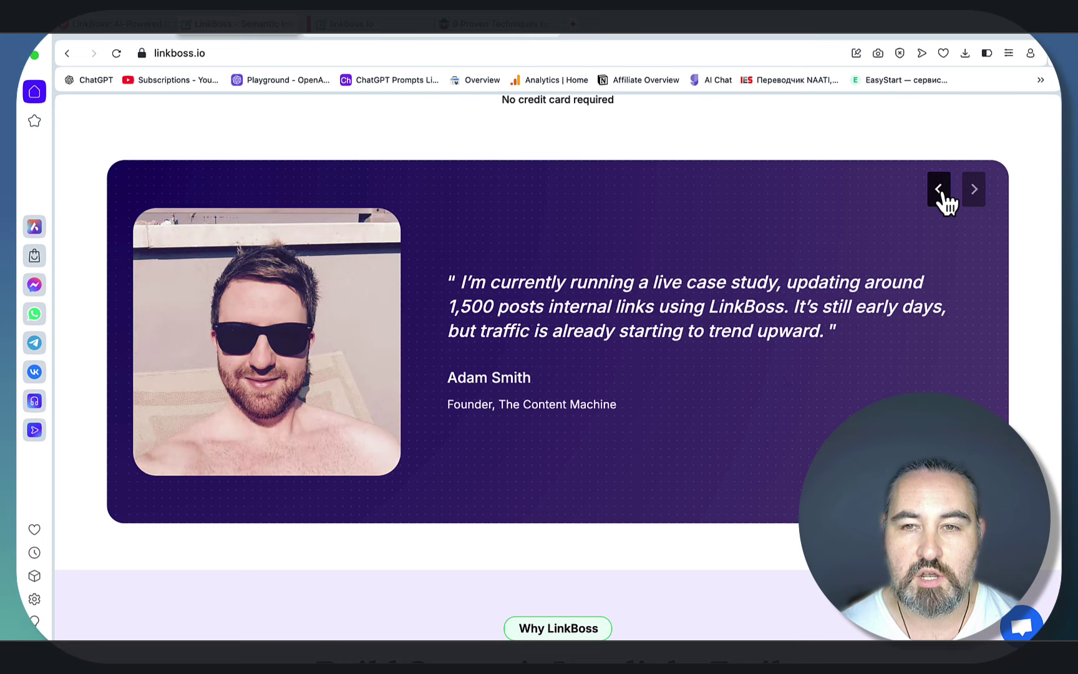
{"action": "left_click", "coordinate": [940, 195]}
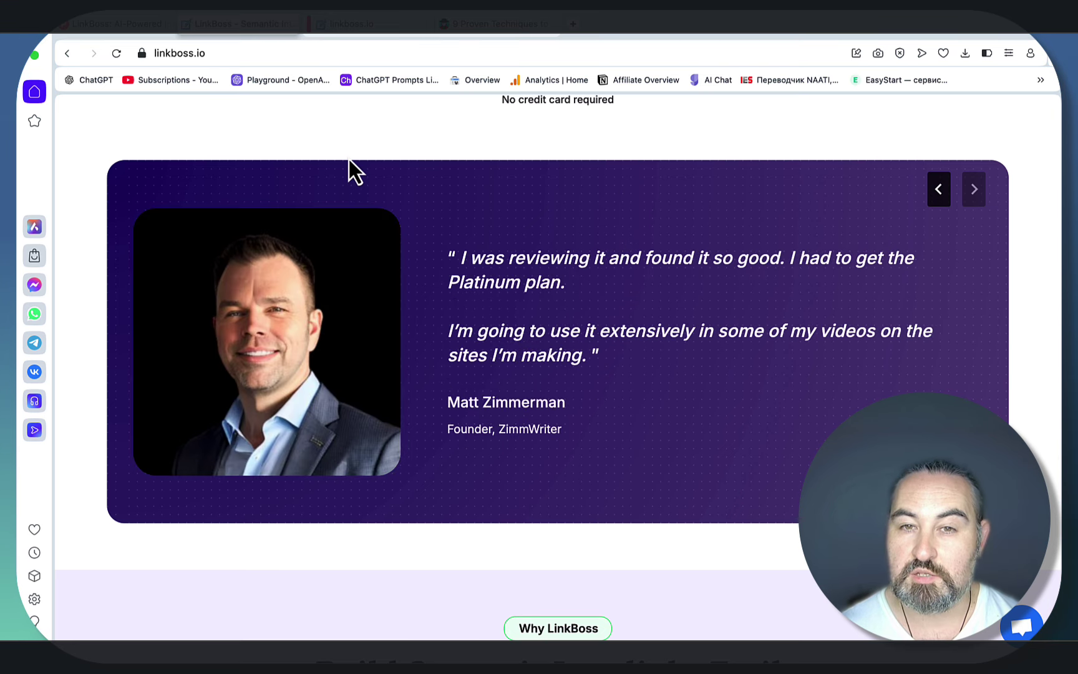
{"action": "left_click", "coordinate": [113, 23]}
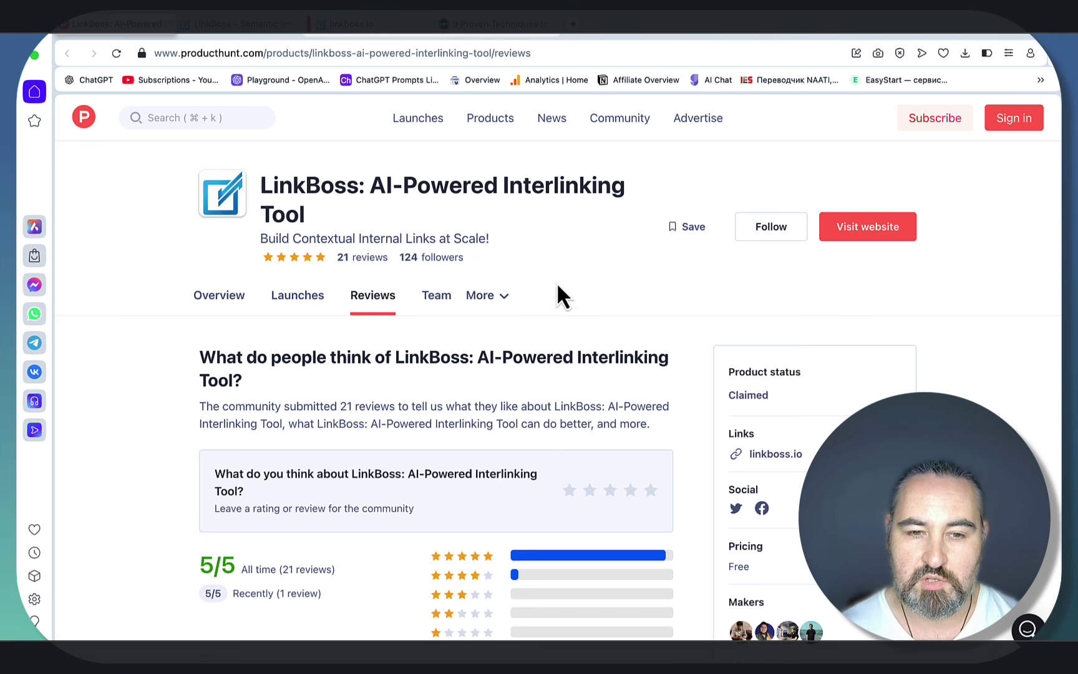
Return to the app.linkboss.io Tools page listing Inbound, Outbound, Silo and Bulk options.
{"action": "left_click", "coordinate": [350, 25]}
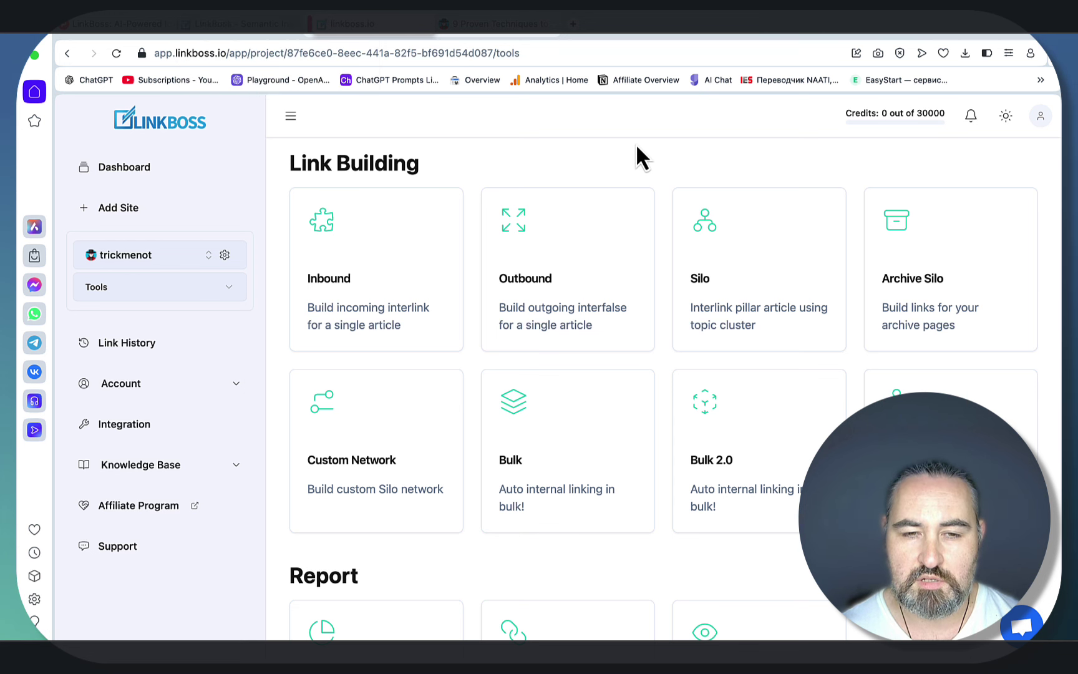
Submit the how-to-avoid-ai-content-detection post URL in the Inbound link-building tool.
{"action": "left_click", "coordinate": [395, 305]}
{"action": "left_click", "coordinate": [389, 312]}
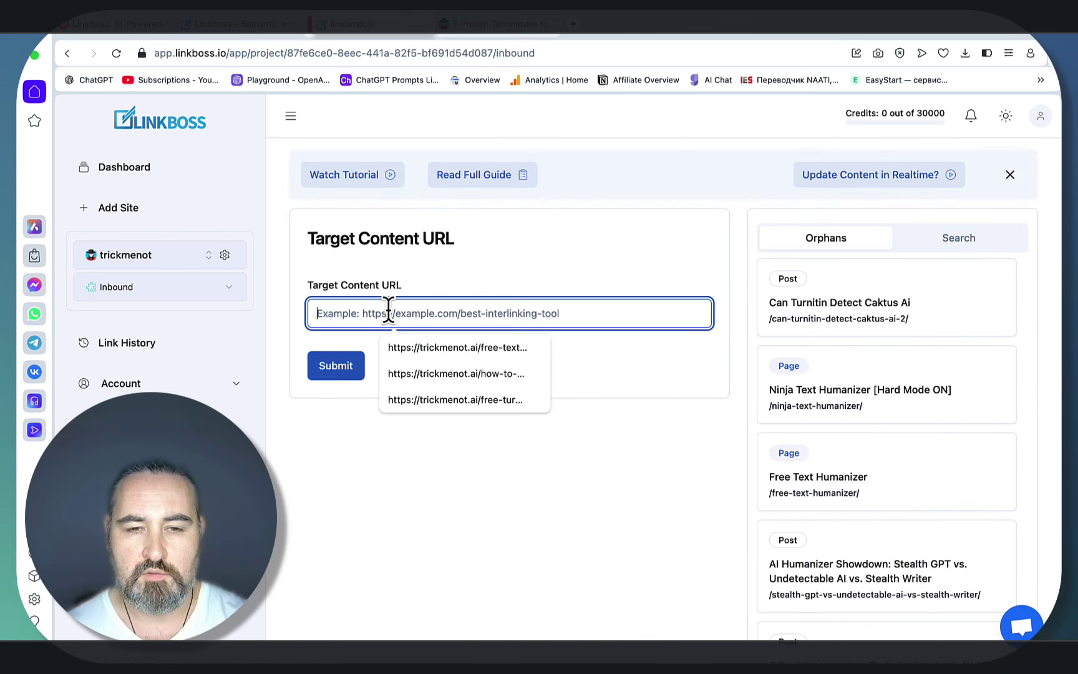
{"action": "type", "text": "https://trickmenot.ai/how-to-avoid-ai-content-detection/"}
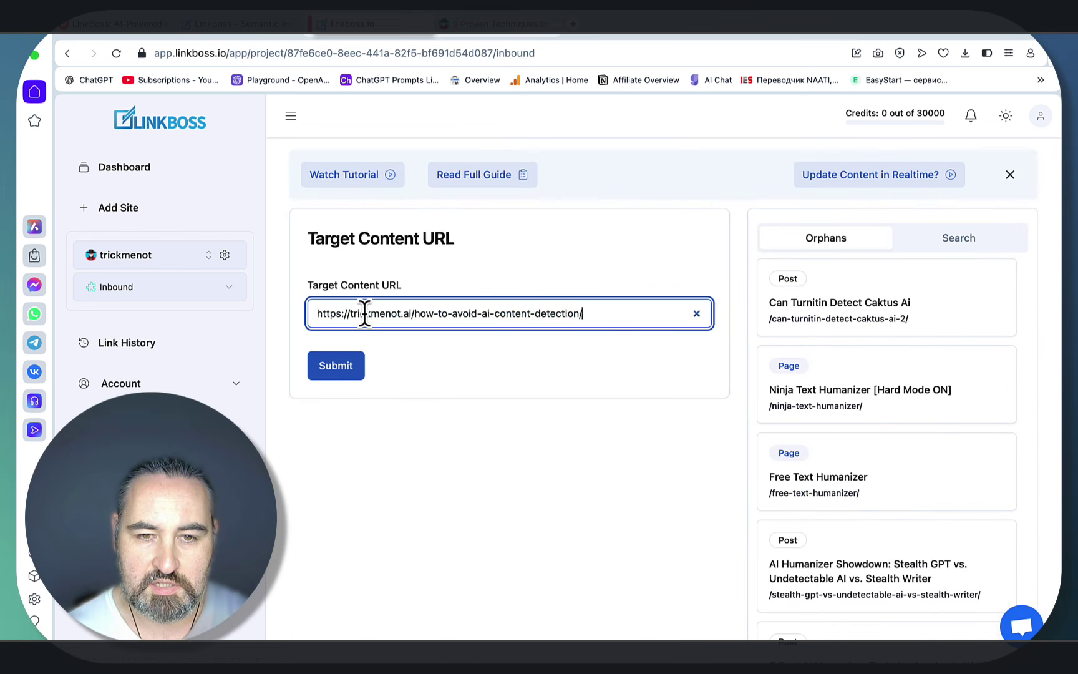
{"action": "left_click", "coordinate": [332, 372]}
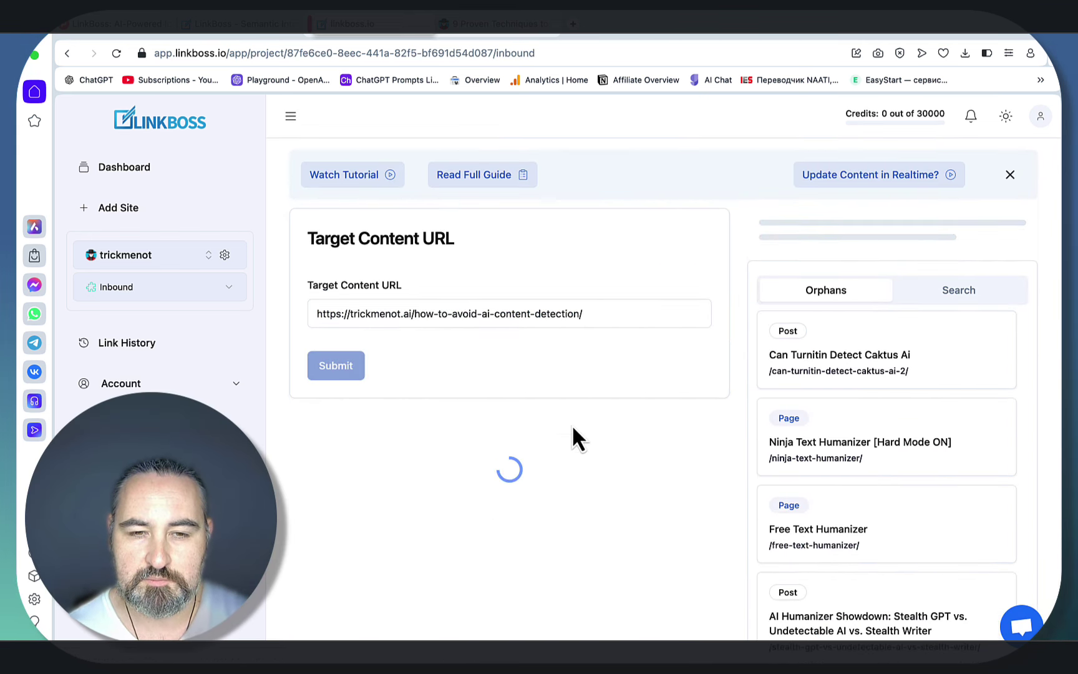
Scroll through the 14 inbound links and scored suggestions to the 63-scored Winston AI post.
{"action": "scroll", "coordinate": [572, 424], "scroll_direction": "down", "scroll_amount": 1}
{"action": "scroll", "coordinate": [572, 424], "scroll_direction": "down", "scroll_amount": 5}
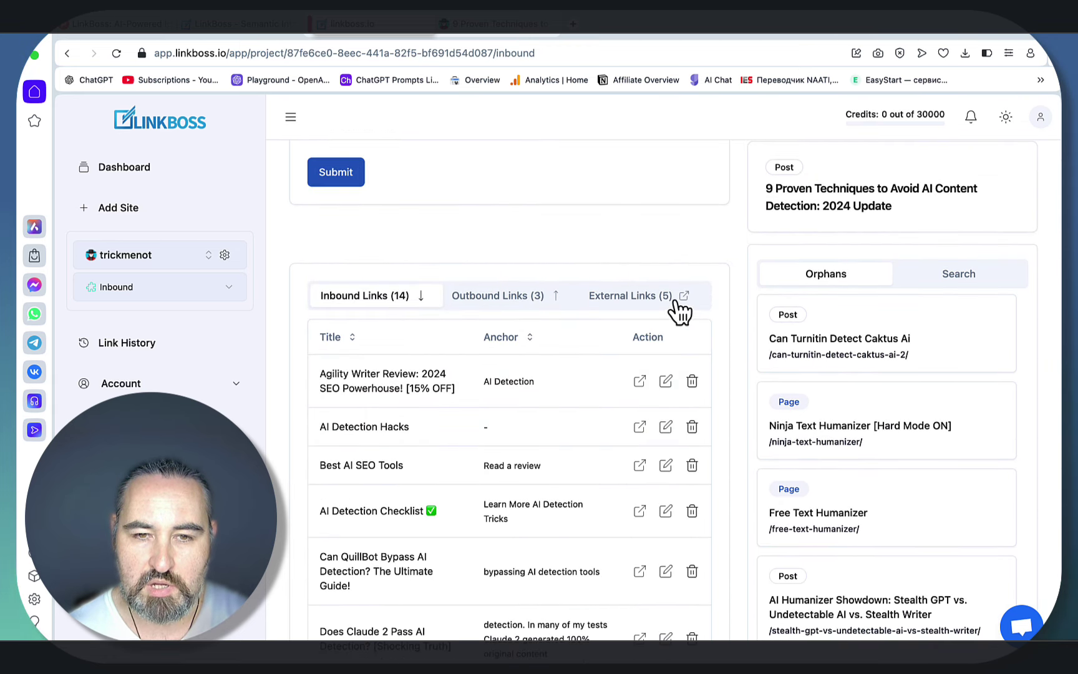
{"action": "scroll", "coordinate": [611, 346], "scroll_direction": "down", "scroll_amount": 15}
{"action": "scroll", "coordinate": [612, 347], "scroll_direction": "up", "scroll_amount": 8}
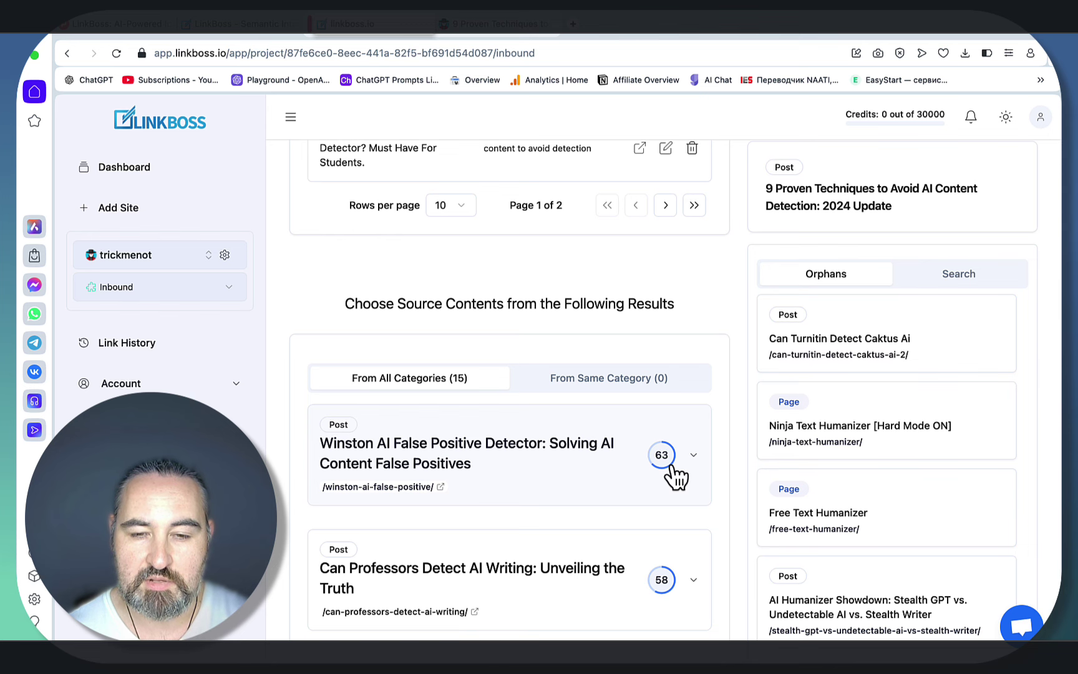
{"action": "scroll", "coordinate": [677, 474], "scroll_direction": "down", "scroll_amount": 1}
Expand the Winston AI False Positive Detector suggestion to show its candidate sentences.
{"action": "left_click", "coordinate": [693, 398]}
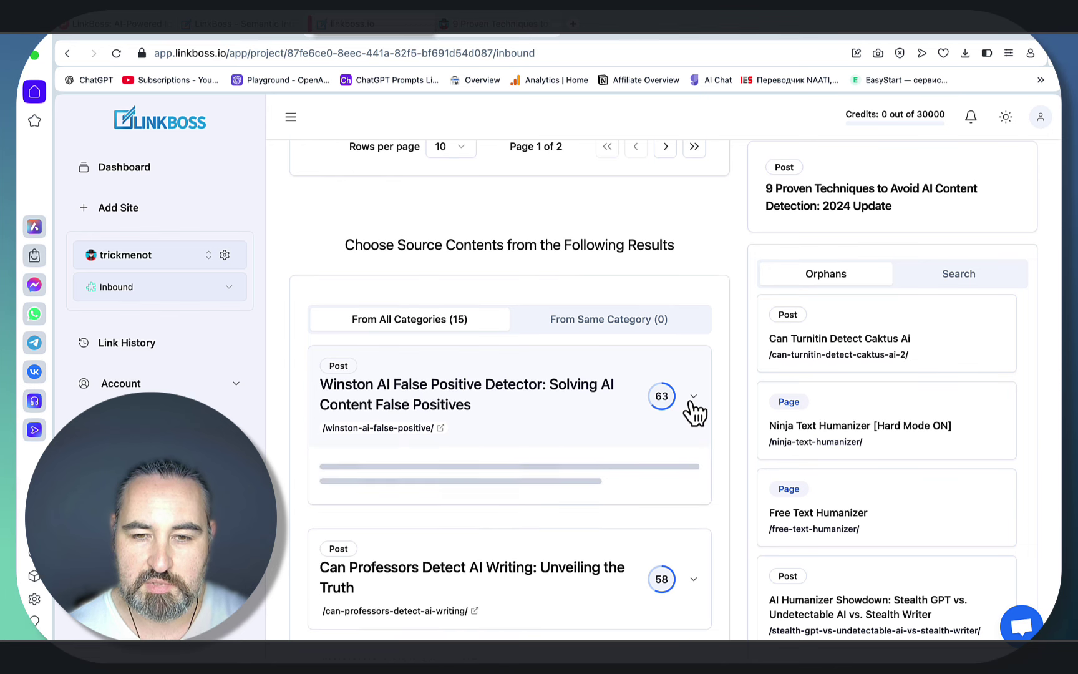
{"action": "scroll", "coordinate": [693, 412], "scroll_direction": "down", "scroll_amount": 3}
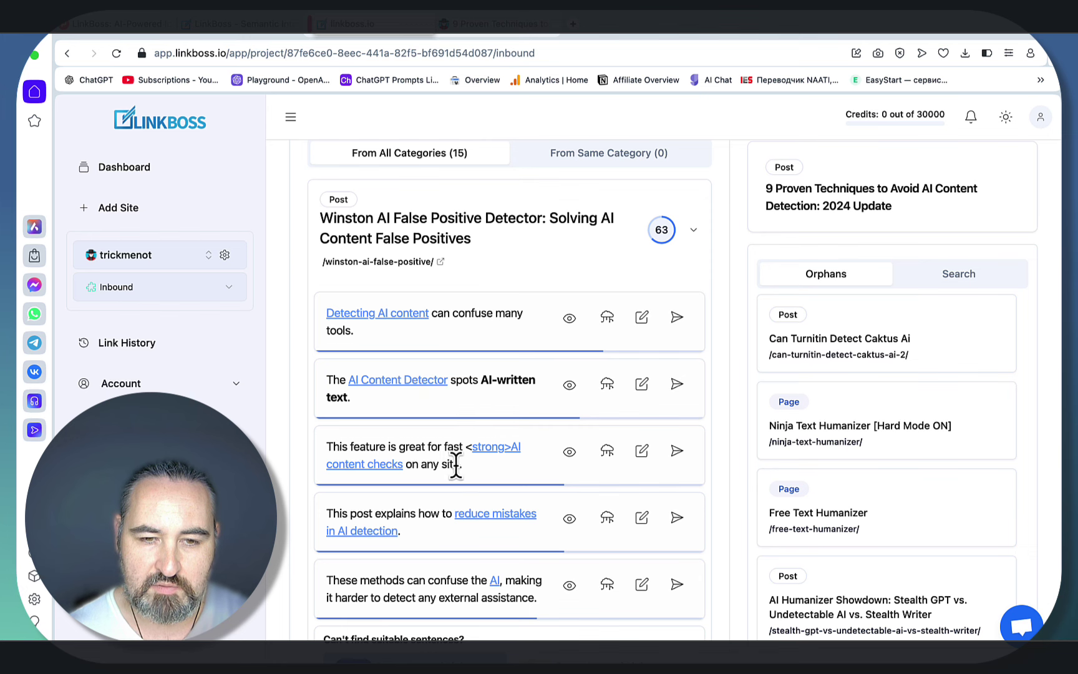
{"action": "scroll", "coordinate": [491, 479], "scroll_direction": "down", "scroll_amount": 2}
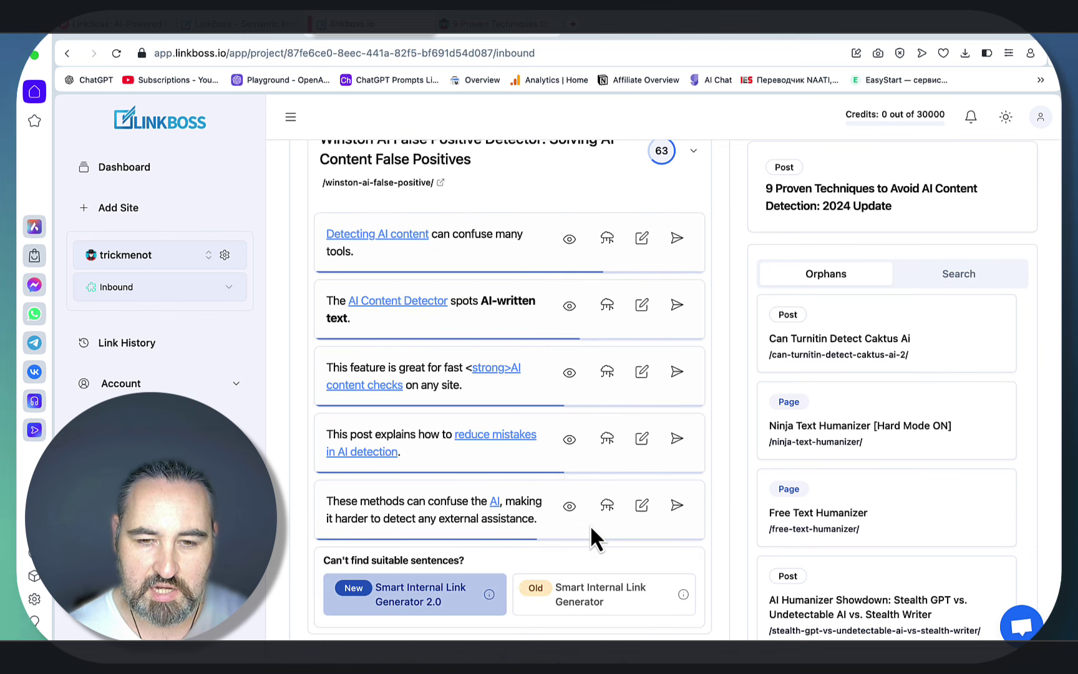
Post the AI Content Detector sentence link without edits and confirm with Update.
{"action": "left_click", "coordinate": [642, 305]}
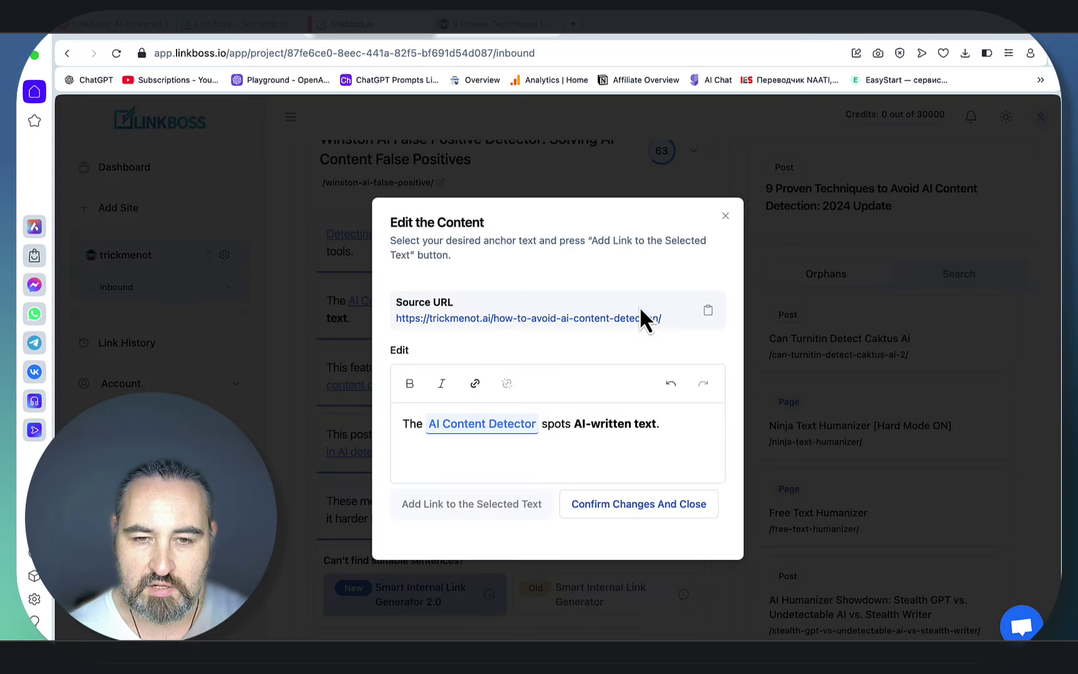
{"action": "key", "text": "Escape"}
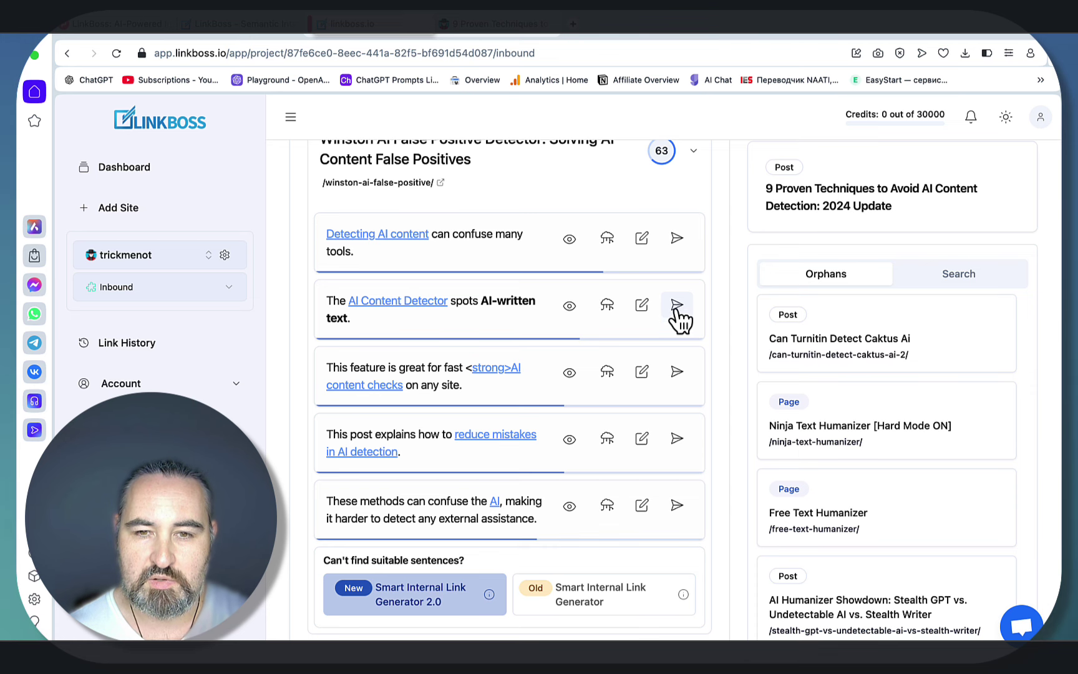
{"action": "left_click", "coordinate": [677, 306]}
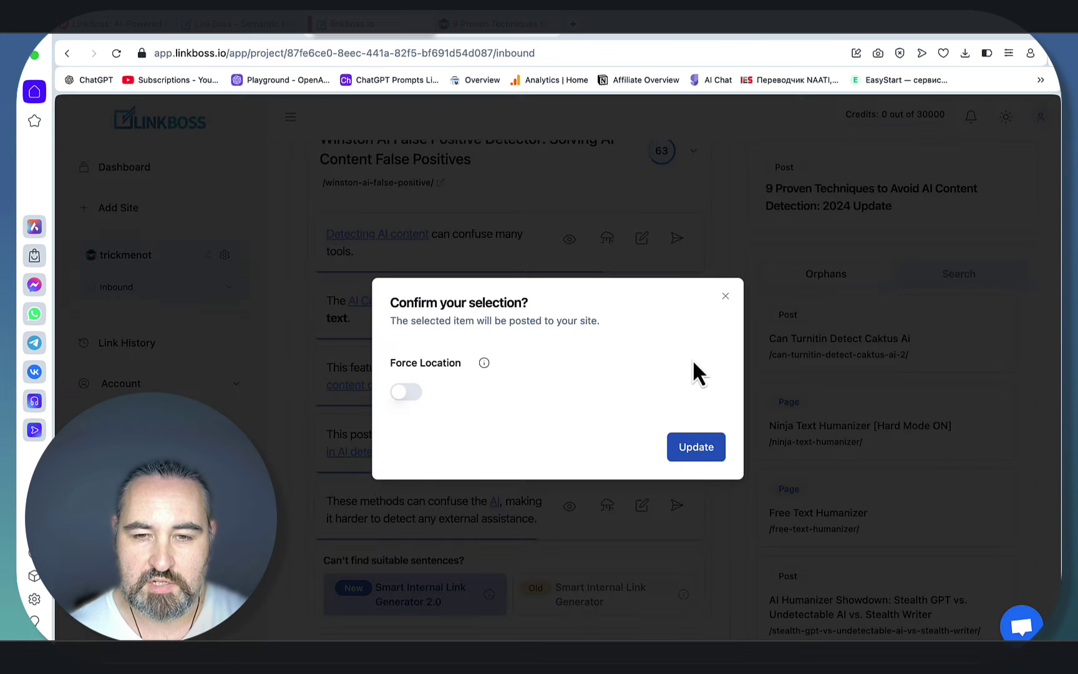
{"action": "left_click", "coordinate": [696, 447]}
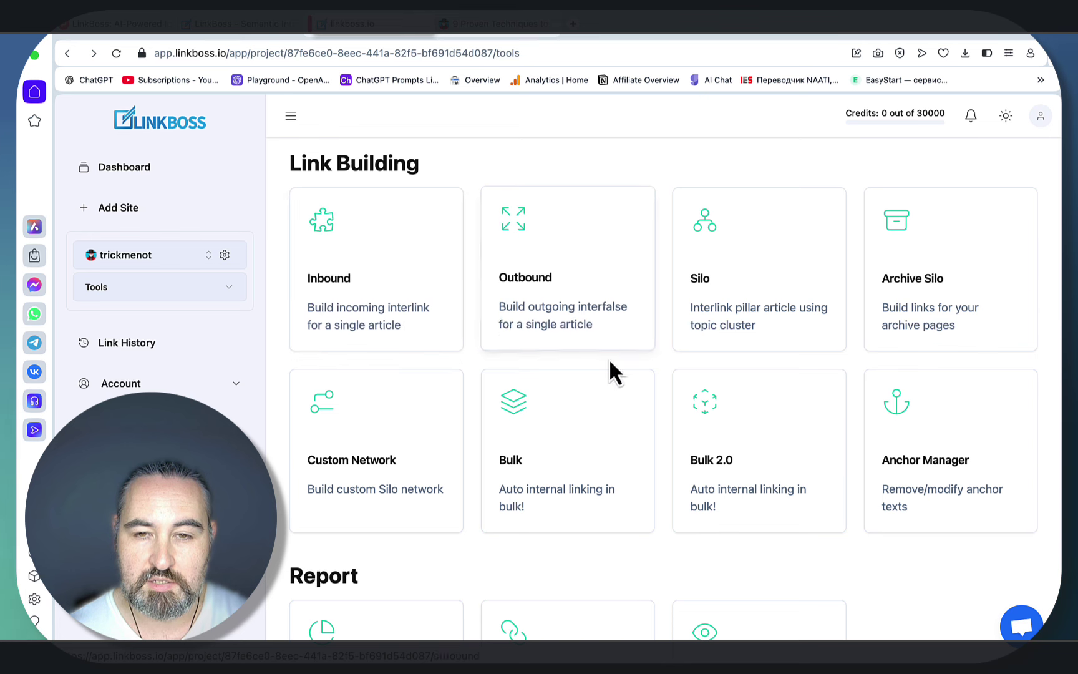
Start a new silo with the pasted AI-content-detection pillar URL and fetch support suggestions.
{"action": "left_click", "coordinate": [751, 328]}
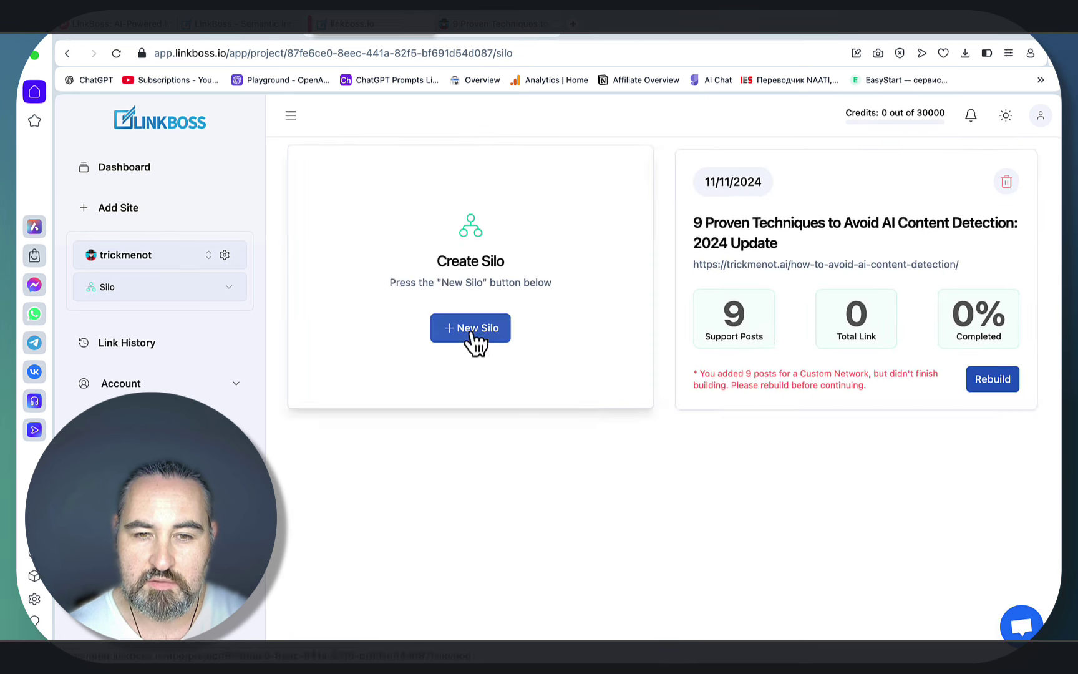
{"action": "left_click", "coordinate": [472, 333]}
{"action": "left_click", "coordinate": [418, 299]}
{"action": "type", "text": "https://trickmenot.ai/how-to-avoid-ai-content-detection/"}
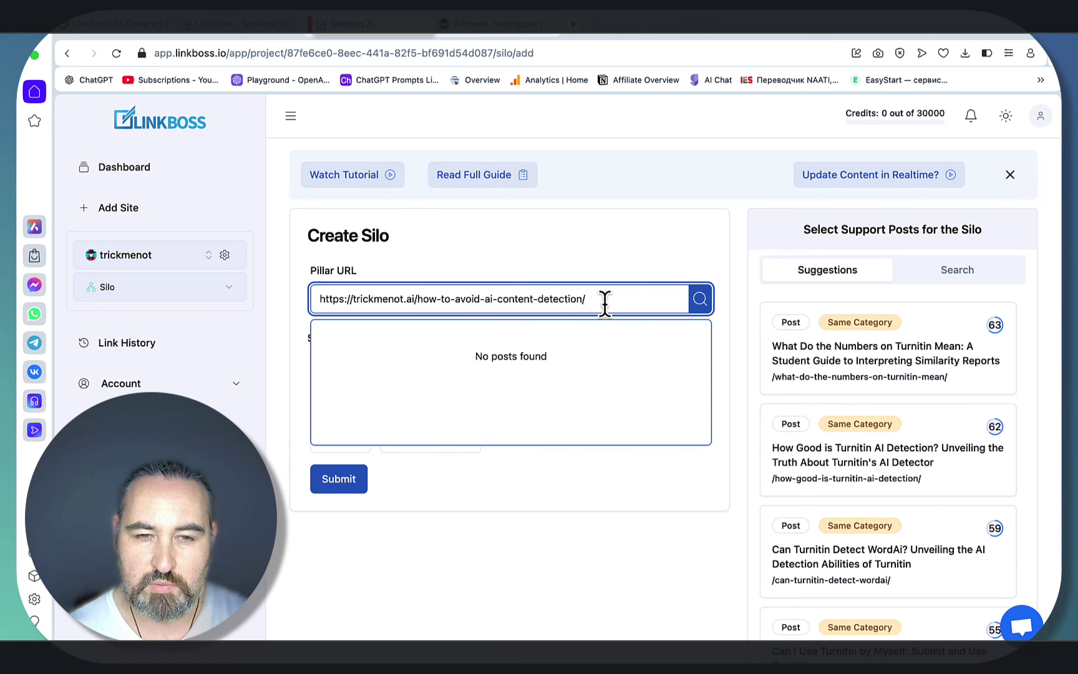
{"action": "left_click", "coordinate": [699, 298]}
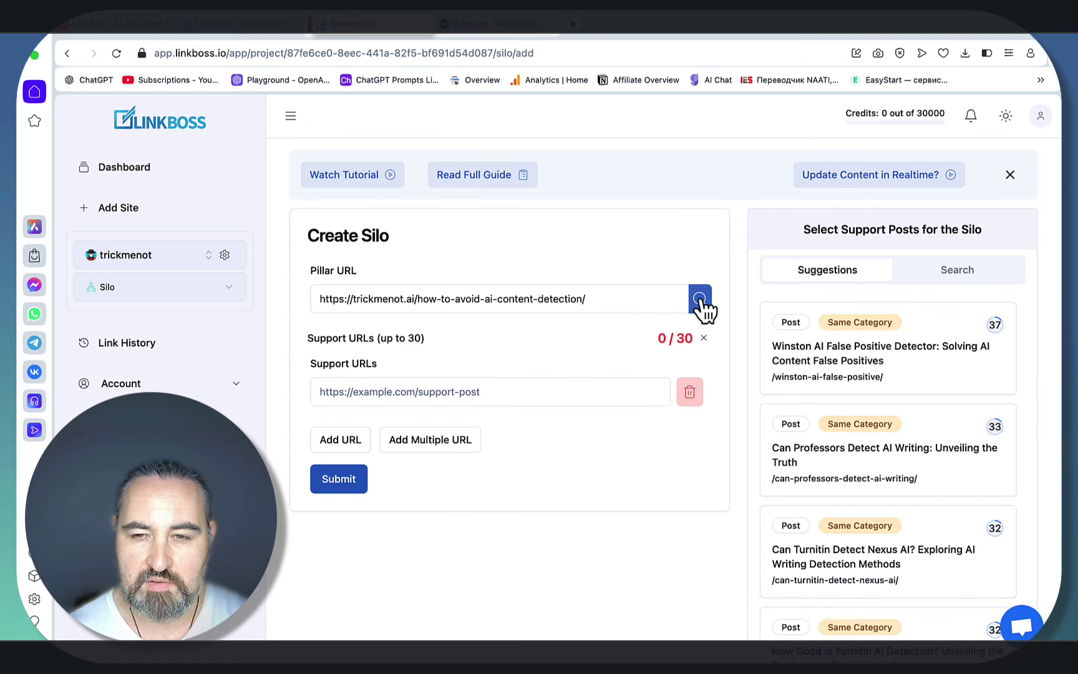
Add the Winston AI, Can Professors Detect AI Writing, Turnitin Nexus and Turnitin AI Detection posts, then create the silo.
{"action": "scroll", "coordinate": [806, 357], "scroll_direction": "down", "scroll_amount": 3}
{"action": "scroll", "coordinate": [806, 429], "scroll_direction": "up", "scroll_amount": 3}
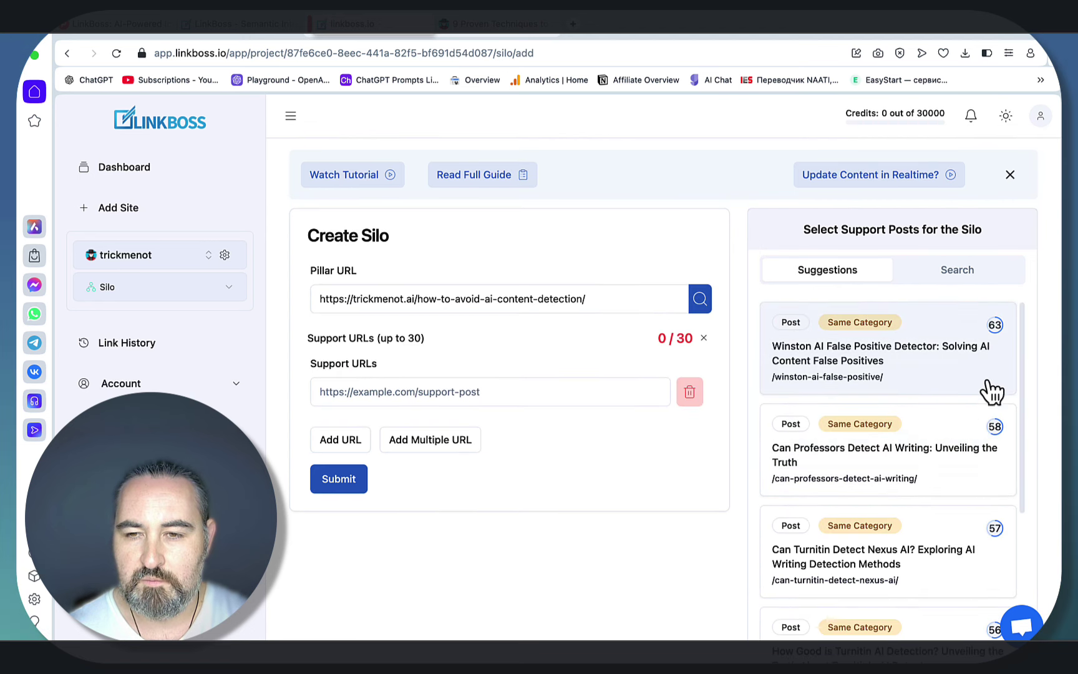
{"action": "left_click", "coordinate": [963, 357]}
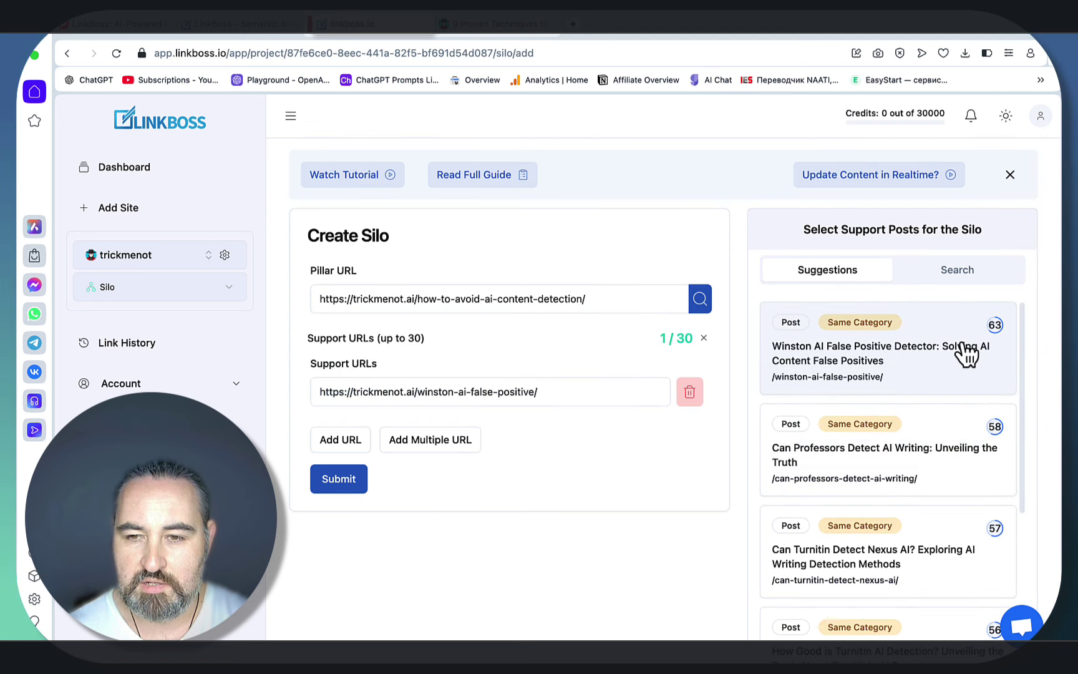
{"action": "left_click", "coordinate": [943, 470]}
{"action": "left_click", "coordinate": [917, 550]}
{"action": "left_click", "coordinate": [918, 628]}
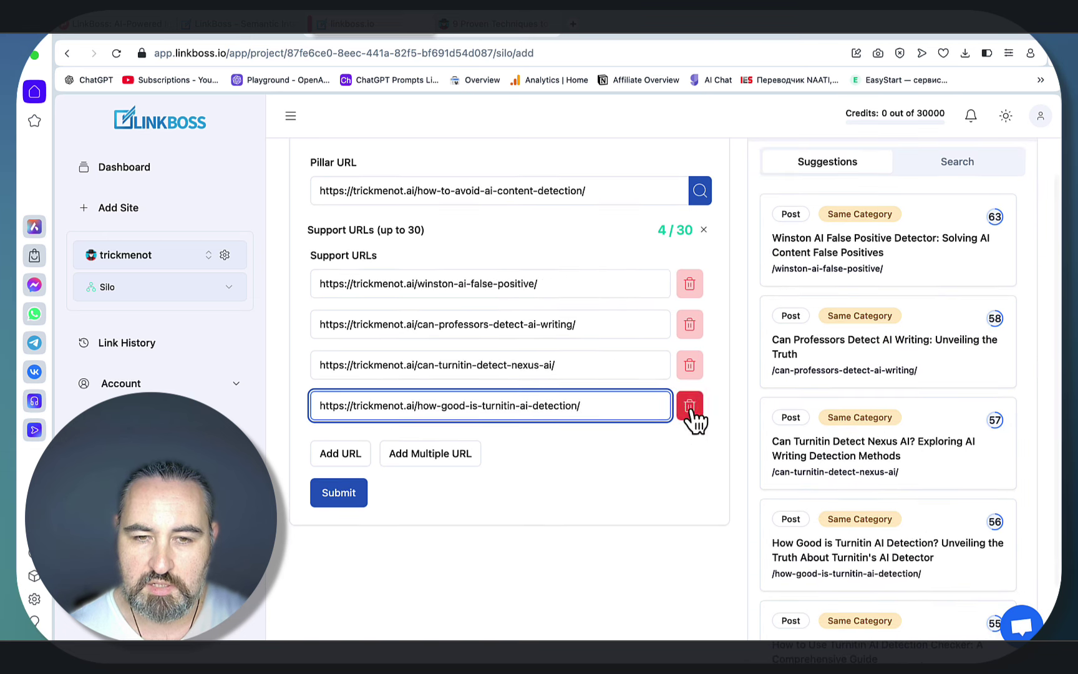
{"action": "left_click", "coordinate": [349, 494]}
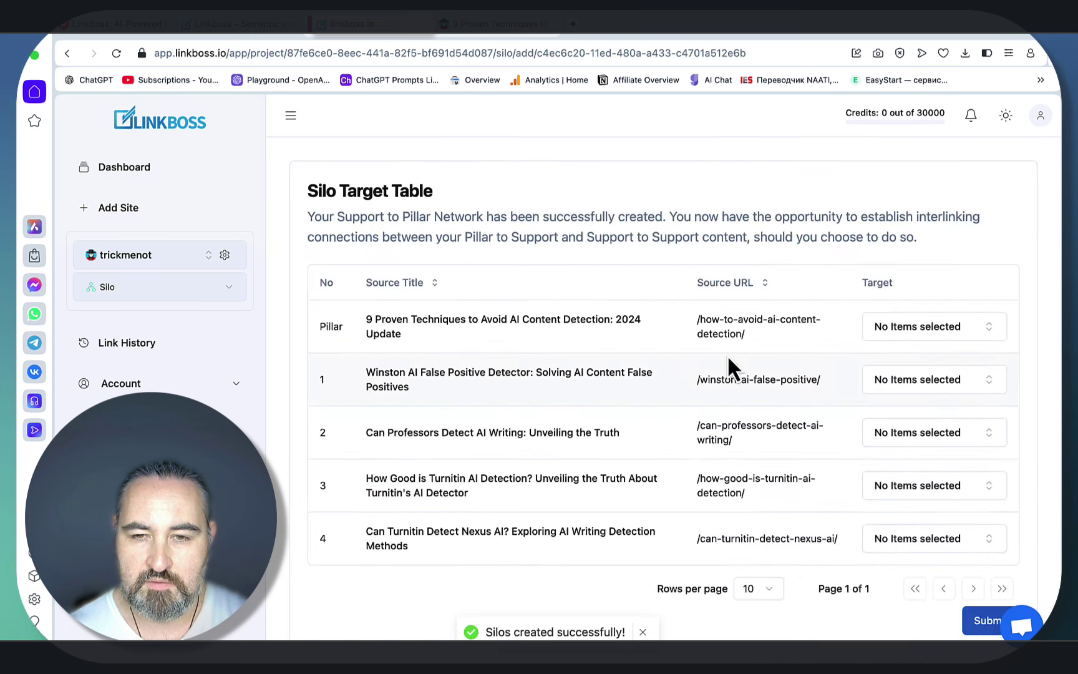
Link the pillar to the Can Professors Detect AI Writing post and pick a target for the Winston AI post.
{"action": "left_click", "coordinate": [926, 334]}
{"action": "left_click", "coordinate": [924, 412]}
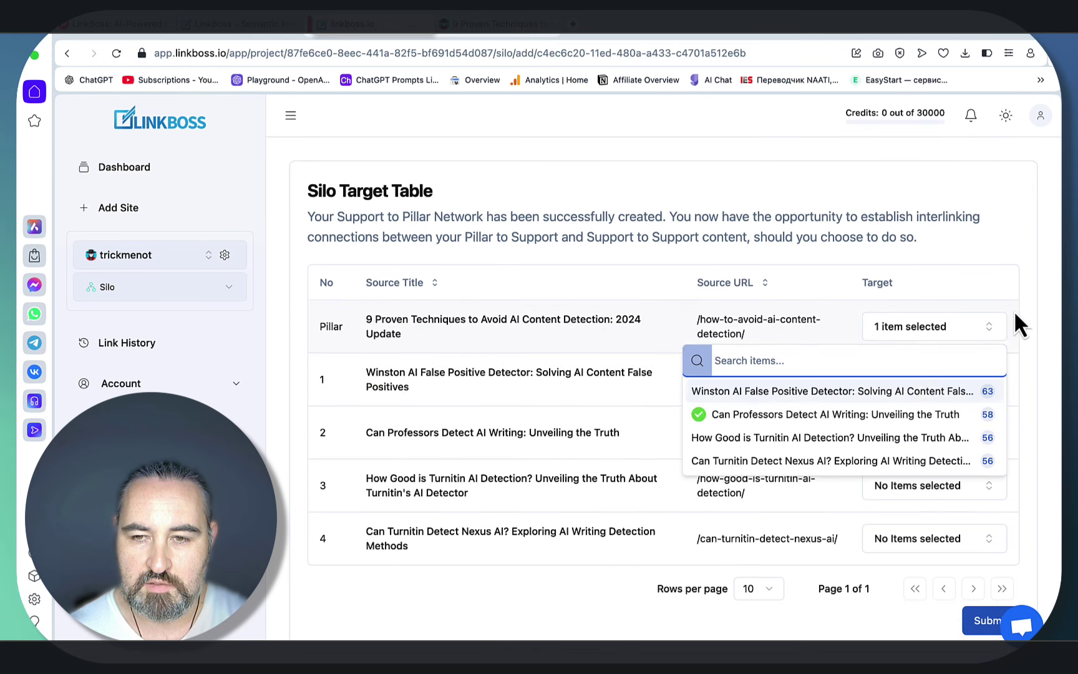
{"action": "left_click", "coordinate": [1014, 310]}
{"action": "left_click", "coordinate": [960, 378]}
{"action": "left_click", "coordinate": [907, 493]}
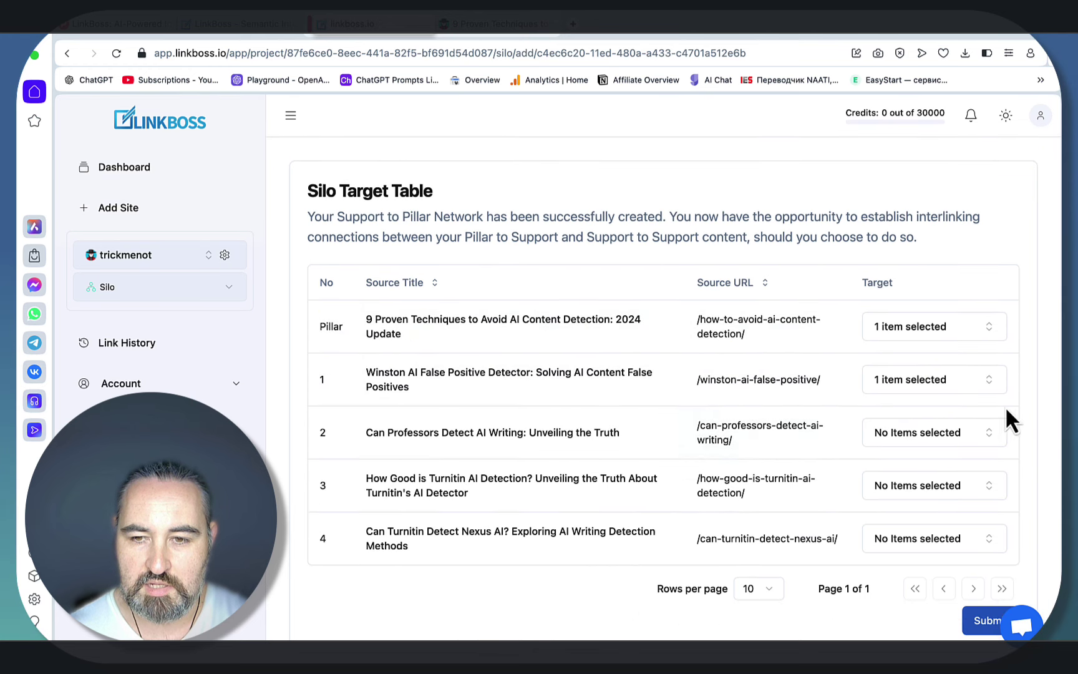
{"action": "left_click", "coordinate": [964, 434]}
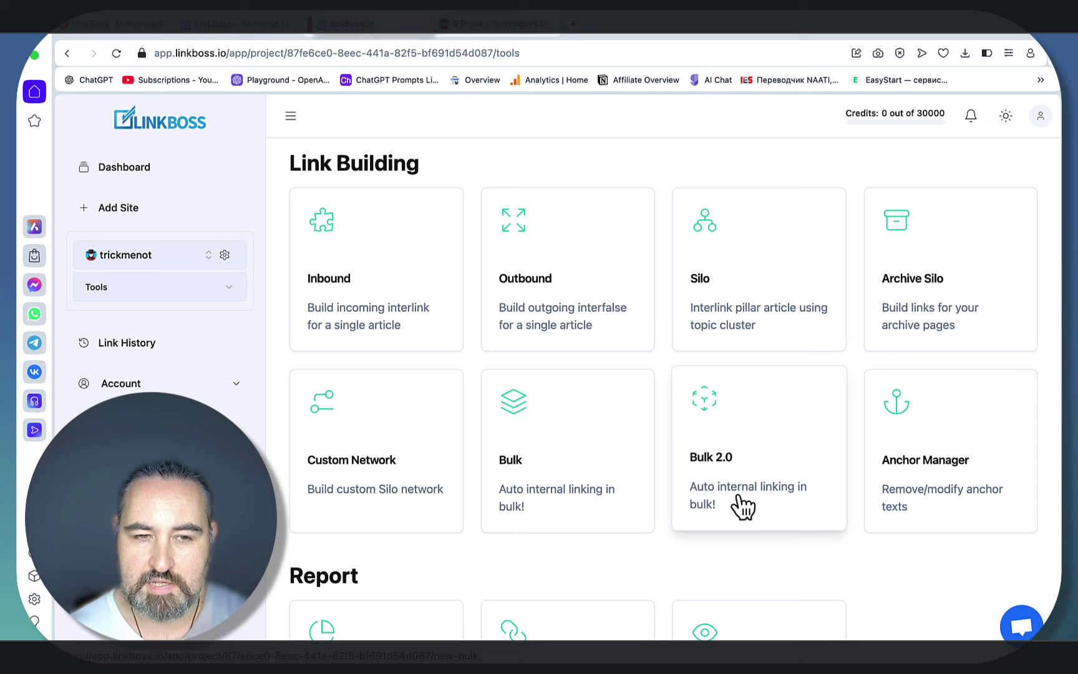
Start a Bulk 2.0 job and replace the example URLs with the trickmenot.ai URL list.
{"action": "left_click", "coordinate": [738, 504]}
{"action": "left_click", "coordinate": [471, 270]}
{"action": "left_click", "coordinate": [726, 274]}
{"action": "left_click", "coordinate": [428, 388]}
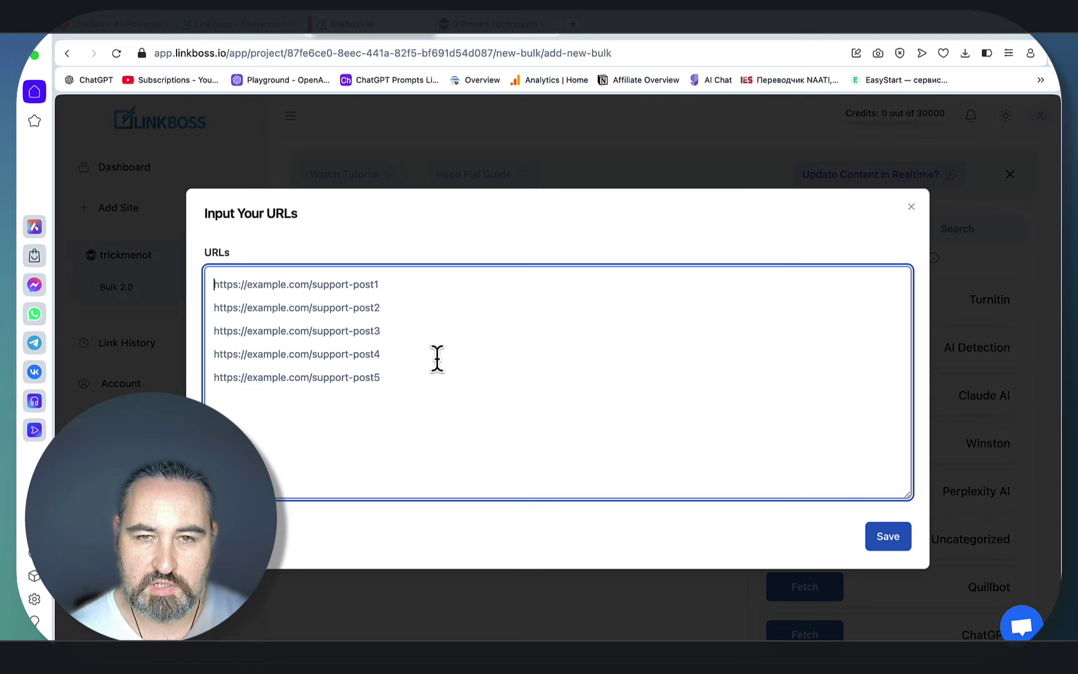
{"action": "key", "text": "super+a"}
{"action": "key", "text": "super+v"}
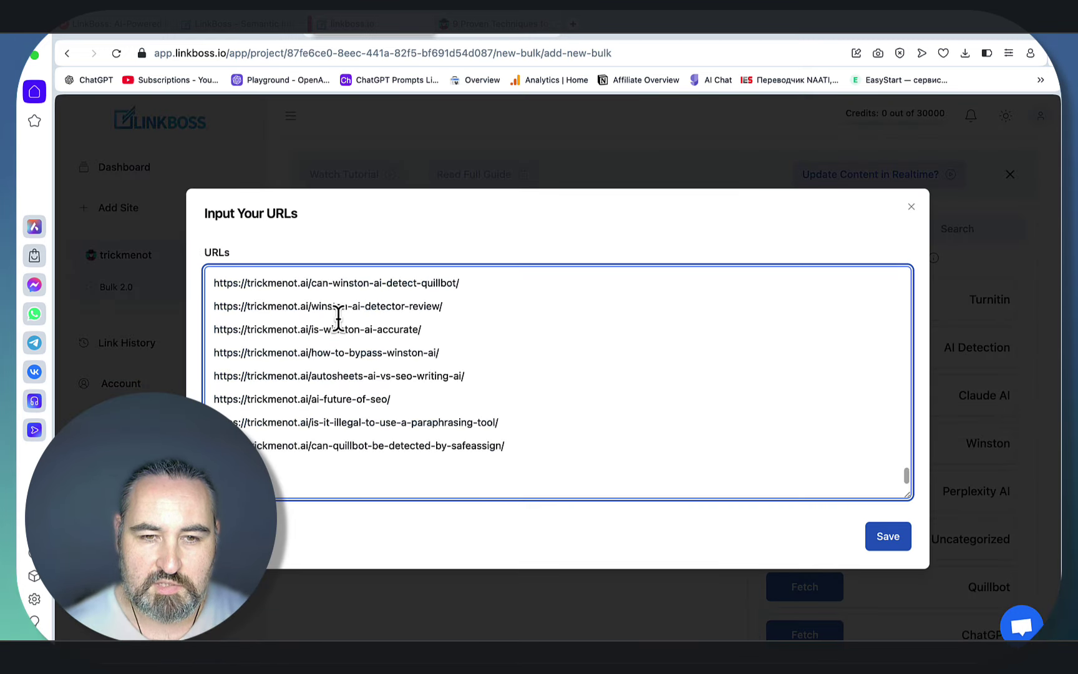
{"action": "left_click", "coordinate": [888, 536]}
Remove seven extra URLs to fit the limit and submit the list for link suggestions.
{"action": "left_click", "coordinate": [690, 310]}
{"action": "left_click", "coordinate": [690, 310]}
{"action": "left_click", "coordinate": [689, 311]}
{"action": "left_click", "coordinate": [689, 310]}
{"action": "left_click", "coordinate": [690, 310]}
{"action": "left_click", "coordinate": [689, 310]}
{"action": "left_click", "coordinate": [689, 310]}
{"action": "left_click", "coordinate": [690, 310]}
{"action": "left_click", "coordinate": [690, 310]}
{"action": "left_click", "coordinate": [690, 310]}
{"action": "left_click", "coordinate": [689, 311]}
{"action": "left_click", "coordinate": [690, 310]}
{"action": "left_click", "coordinate": [690, 310]}
{"action": "scroll", "coordinate": [690, 310], "scroll_direction": "down", "scroll_amount": 10}
{"action": "left_click", "coordinate": [348, 628]}
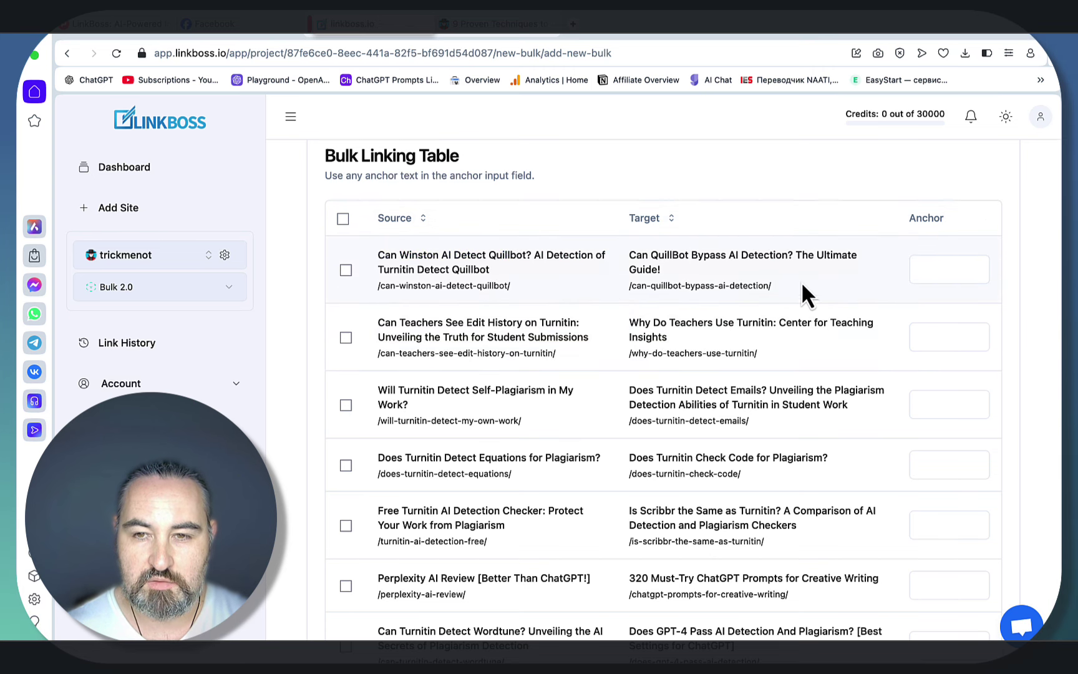
Insert all checked bulk links and review them completed with Content Updated, using 106 credits.
{"action": "scroll", "coordinate": [871, 309], "scroll_direction": "down", "scroll_amount": 5}
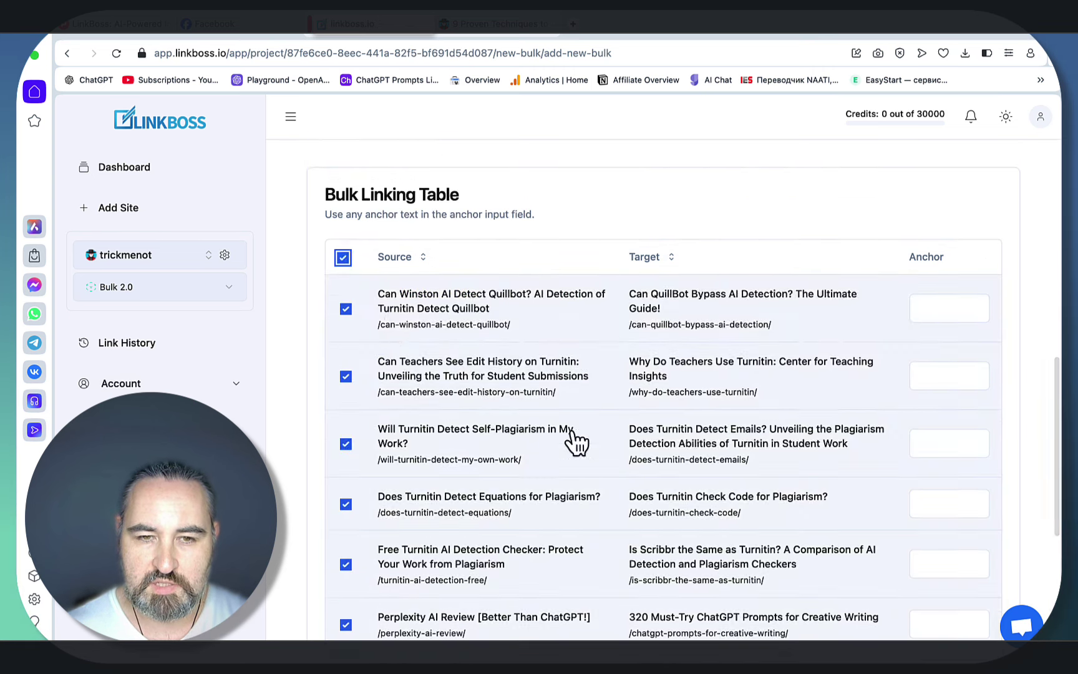
{"action": "scroll", "coordinate": [583, 439], "scroll_direction": "down", "scroll_amount": 7}
{"action": "left_click", "coordinate": [989, 582]}
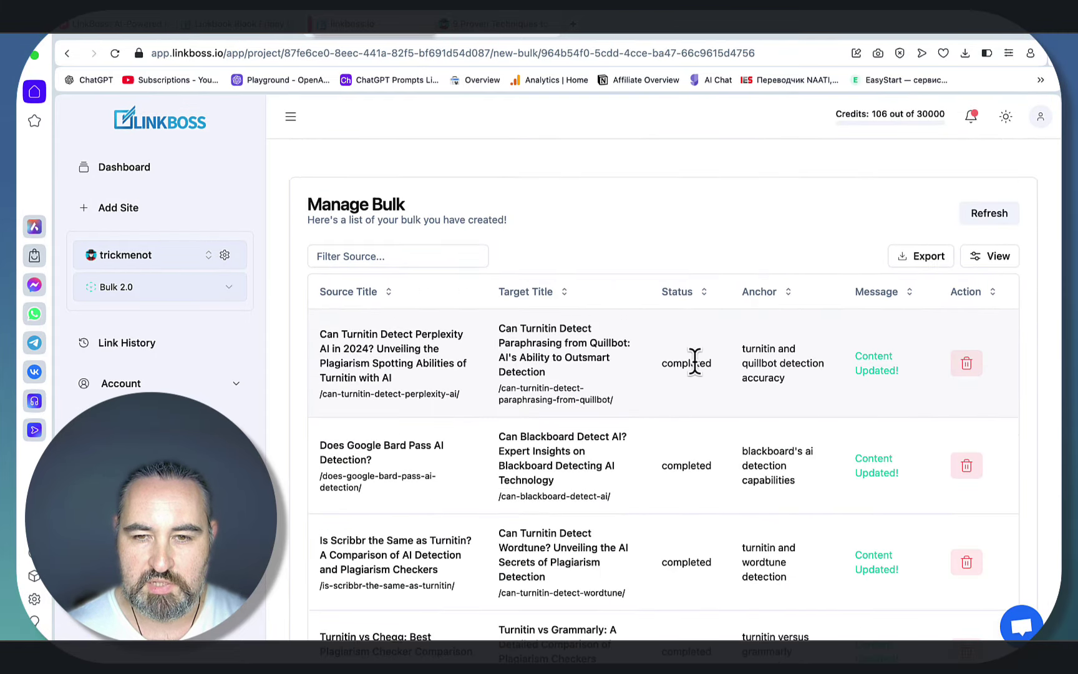
{"action": "scroll", "coordinate": [903, 374], "scroll_direction": "down", "scroll_amount": 8}
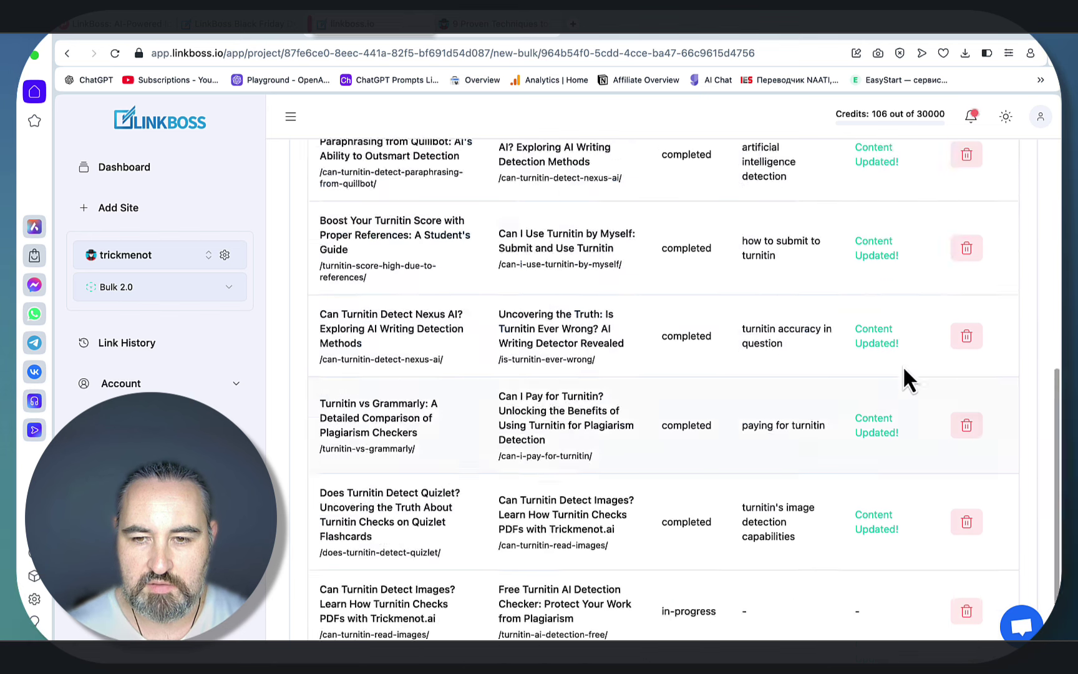
{"action": "scroll", "coordinate": [905, 370], "scroll_direction": "up", "scroll_amount": 8}
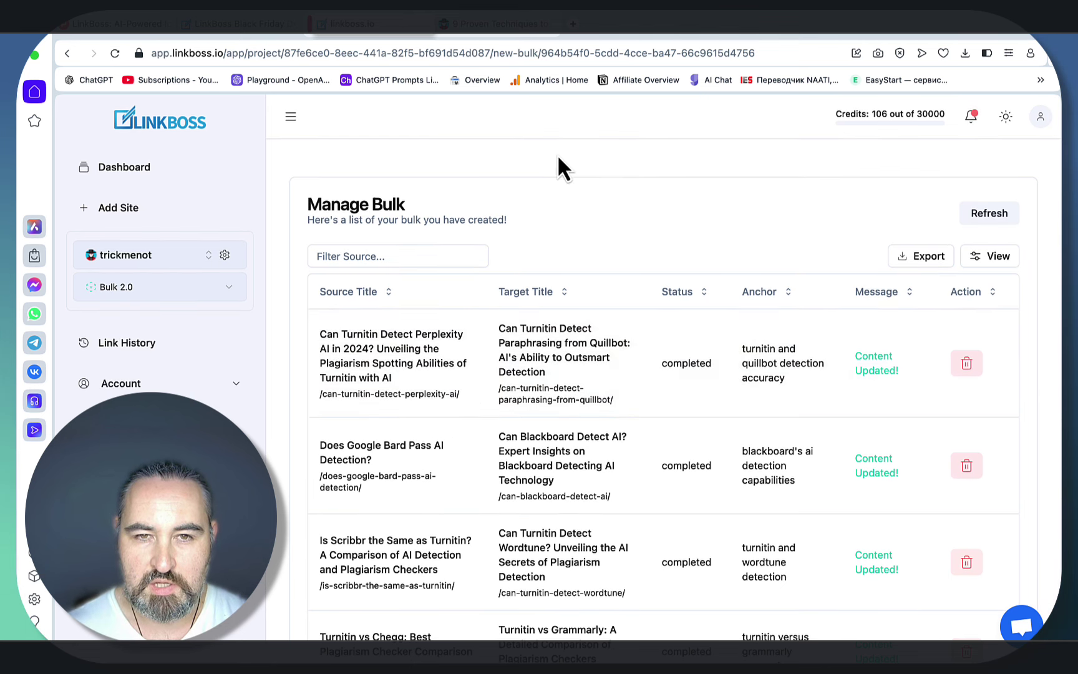
Scroll the Black Friday page to the Stellar and Hyperdrive yearly plans with coupon FLASH60 (up to 60% off).
{"action": "left_click", "coordinate": [276, 26]}
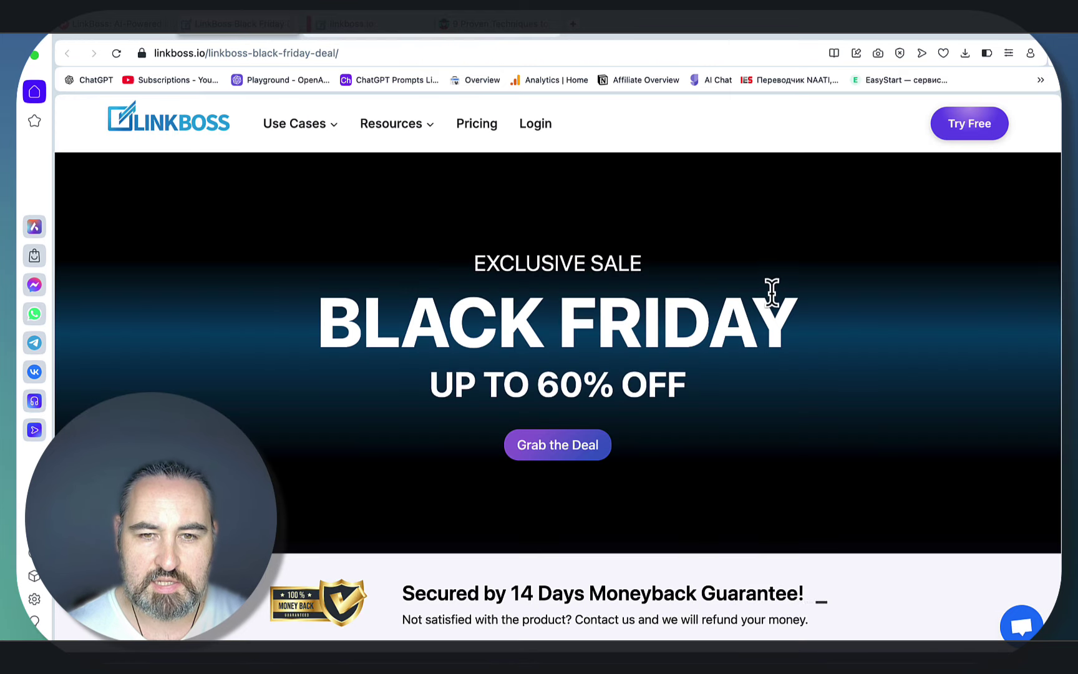
{"action": "scroll", "coordinate": [871, 364], "scroll_direction": "down", "scroll_amount": 1}
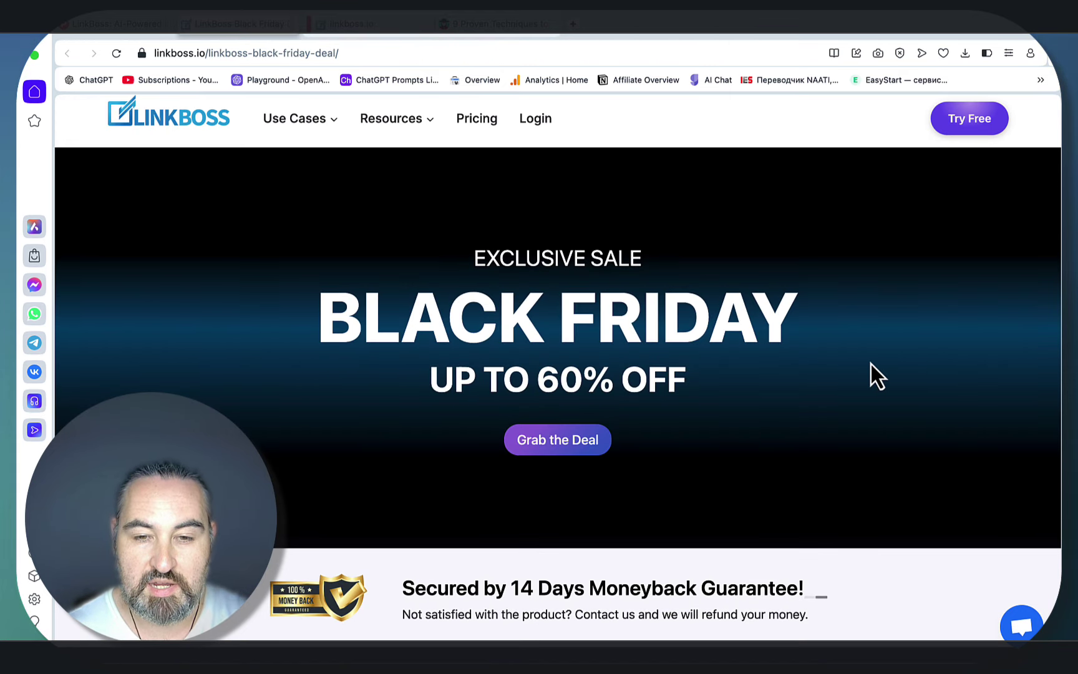
{"action": "scroll", "coordinate": [872, 364], "scroll_direction": "down", "scroll_amount": 4}
{"action": "scroll", "coordinate": [871, 366], "scroll_direction": "up", "scroll_amount": 3}
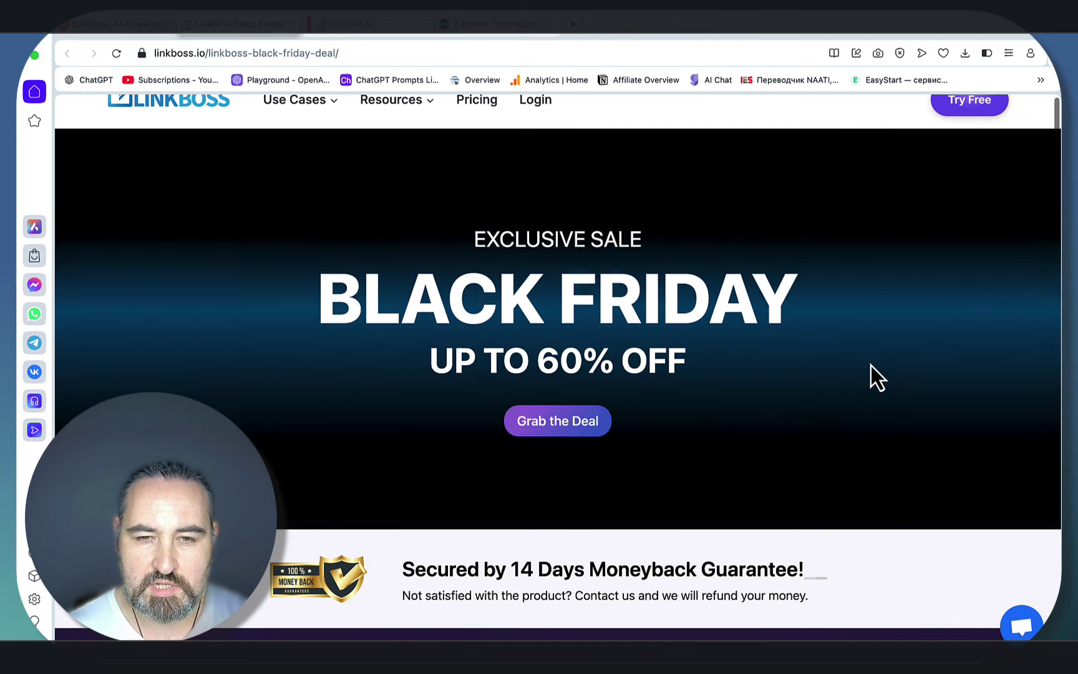
{"action": "scroll", "coordinate": [871, 366], "scroll_direction": "down", "scroll_amount": 5}
{"action": "scroll", "coordinate": [864, 361], "scroll_direction": "down", "scroll_amount": 2}
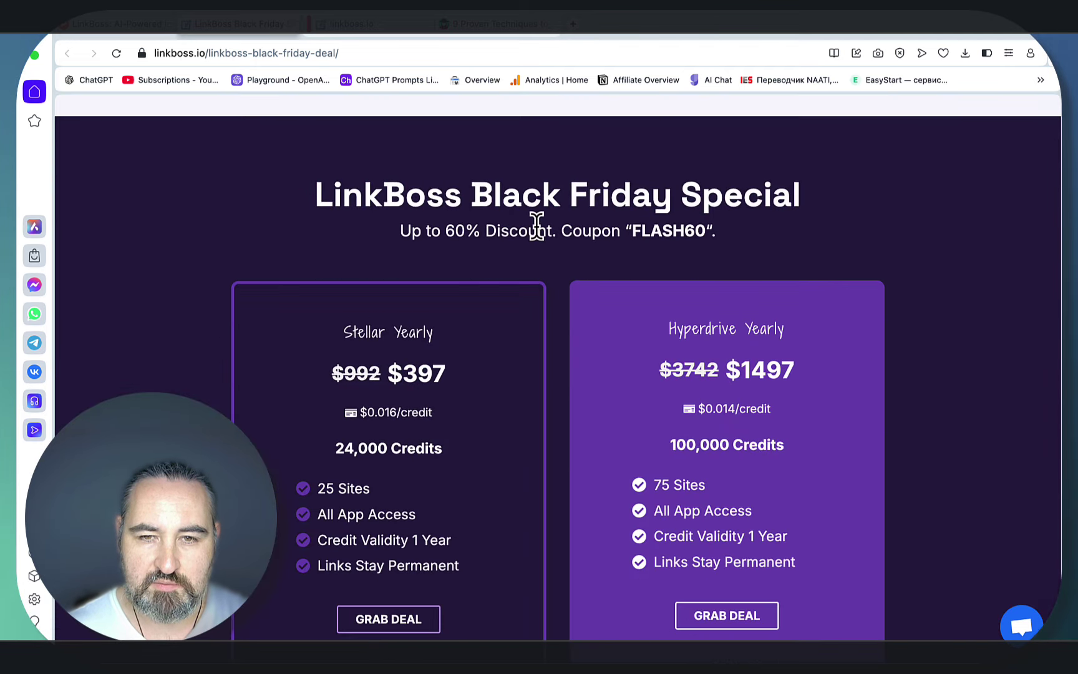
{"action": "scroll", "coordinate": [861, 252], "scroll_direction": "down", "scroll_amount": 2}
{"action": "scroll", "coordinate": [862, 253], "scroll_direction": "up", "scroll_amount": 1}
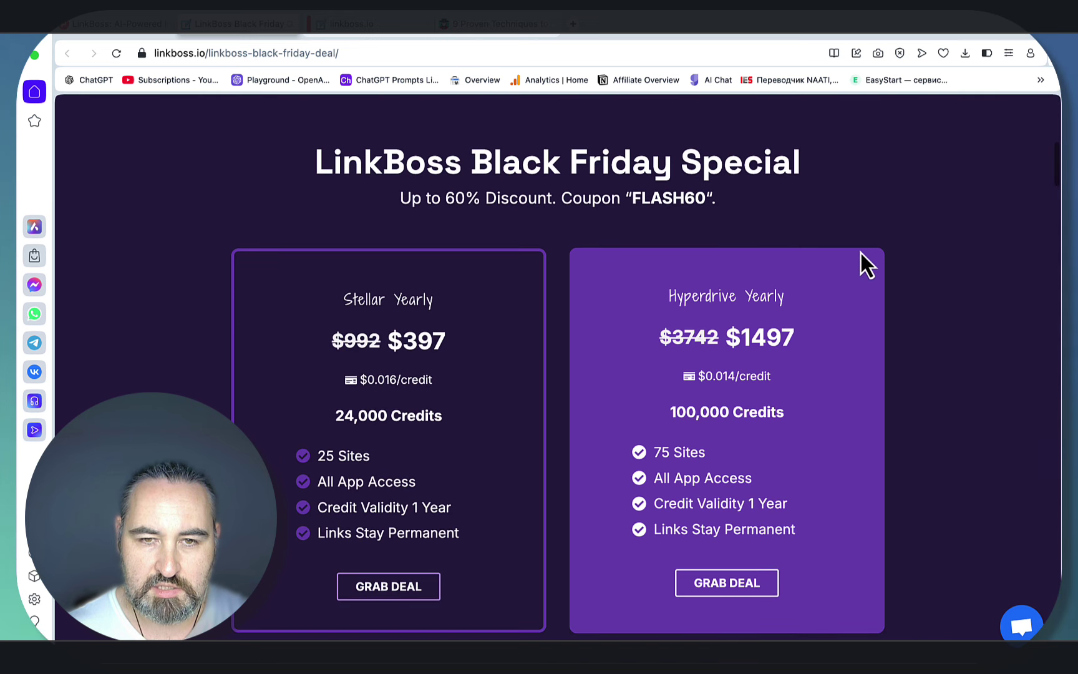